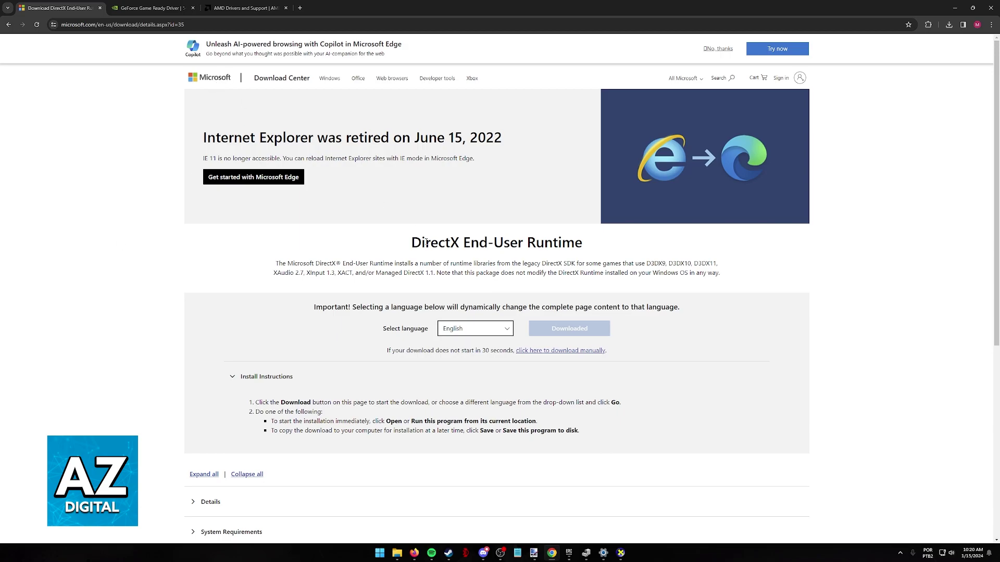
Step: Search the site for 'directx', download dxwebsetup.exe, and run it from Chrome's downloads list
drag(411, 242, 587, 250)
click(586, 249)
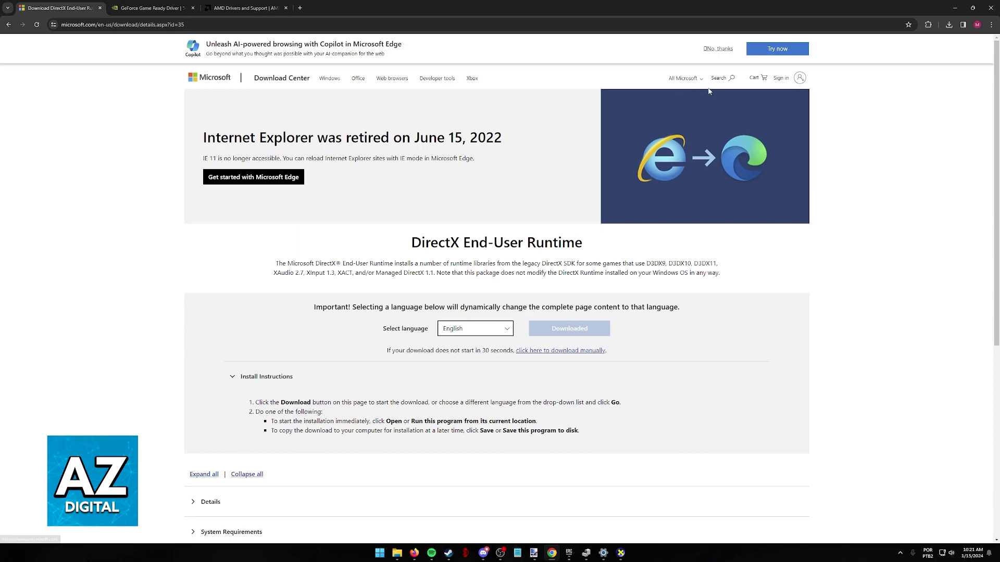
click(723, 78)
text(directx)
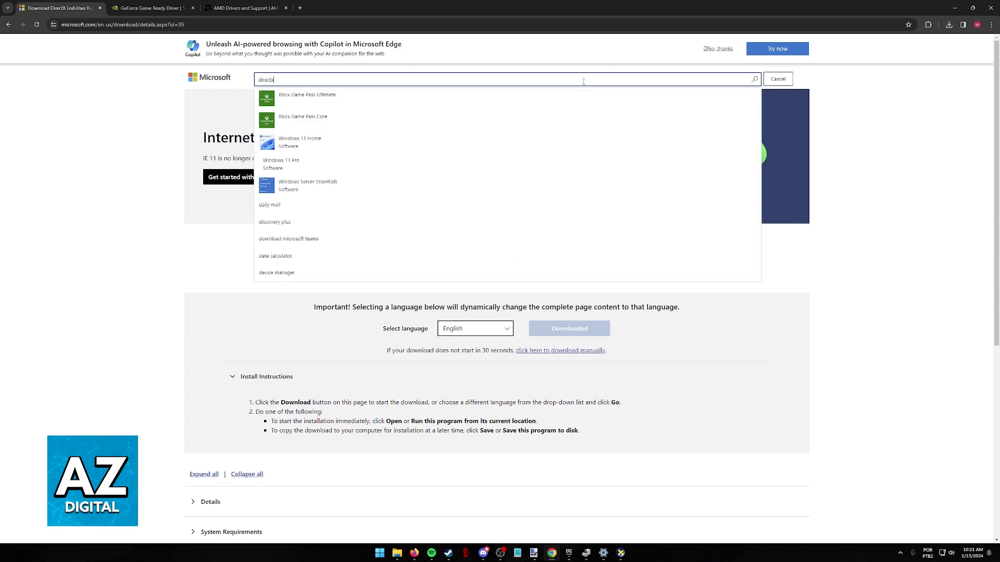
key(Return)
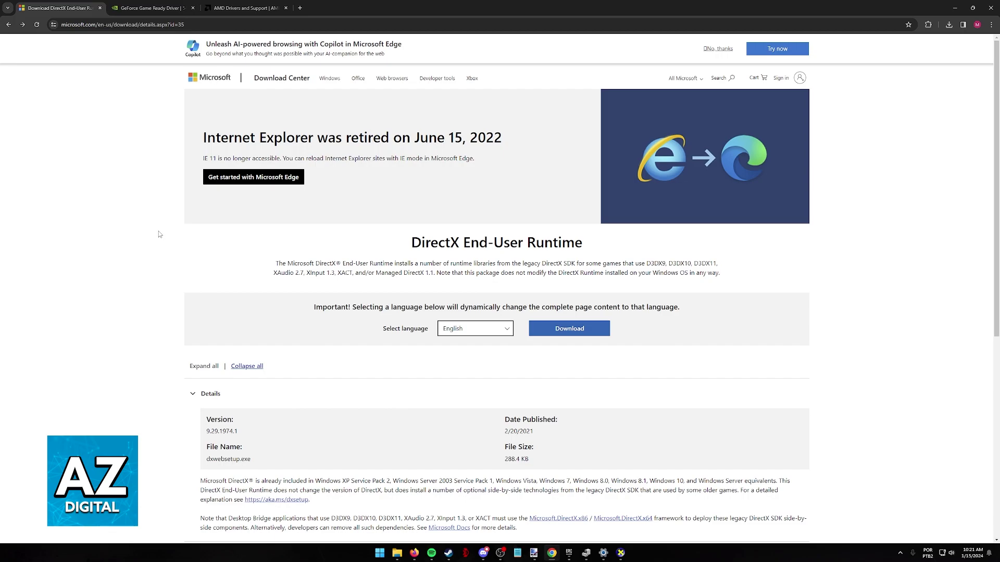
click(558, 333)
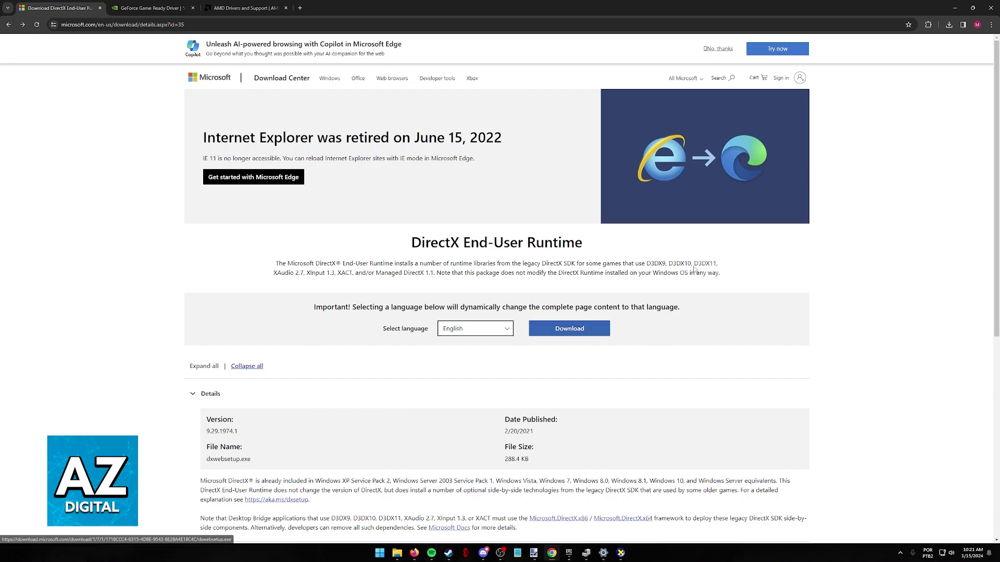
click(955, 26)
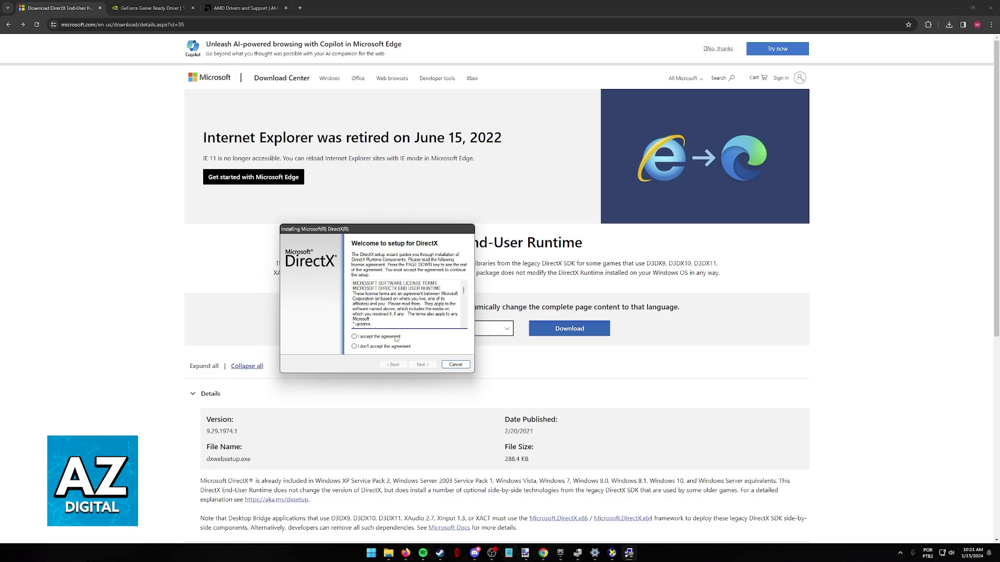
Step: Accept the DirectX license agreement and untick 'Install the Bing Bar'
drag(380, 232, 464, 234)
click(438, 339)
scroll(549, 300, down, 10)
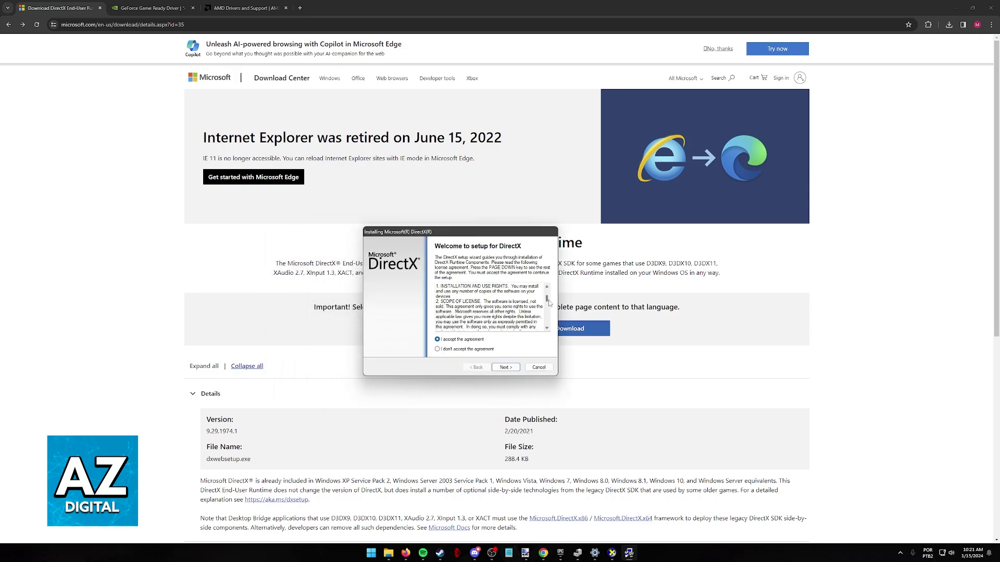
click(506, 367)
click(445, 313)
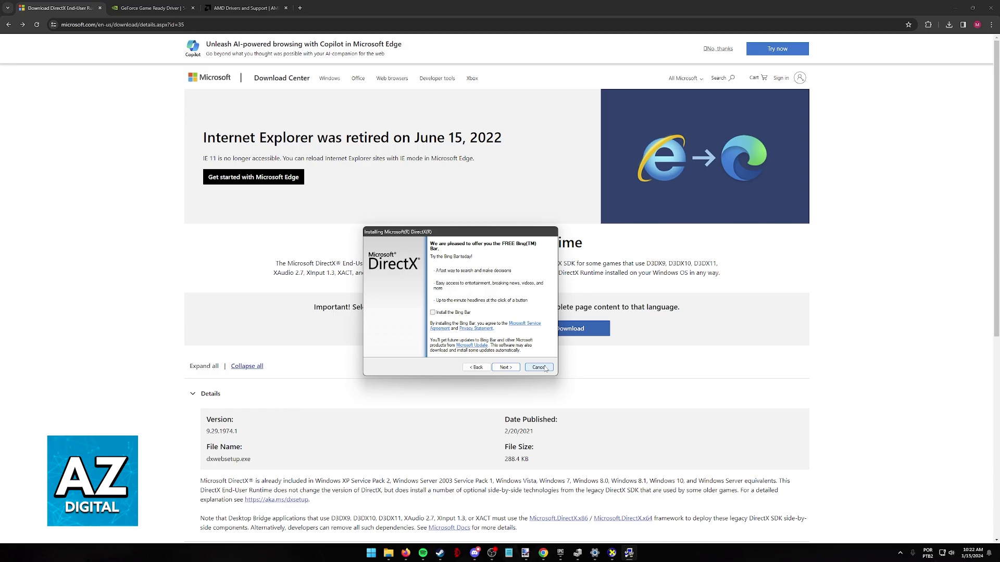
Step: Check Windows Update for updates, then return to the DirectX download page
click(595, 553)
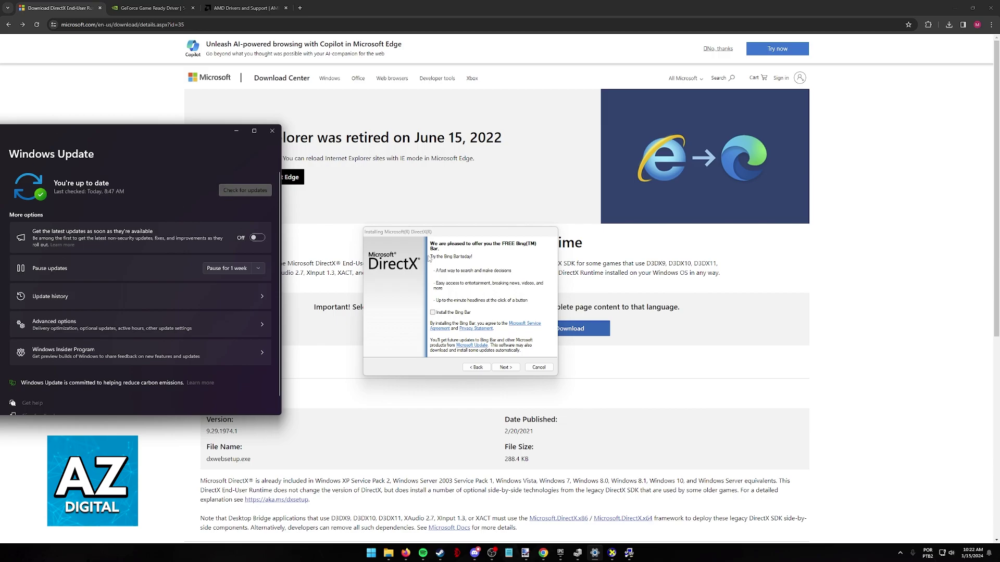
mouse_move(445, 238)
mouse_down()
mouse_move(431, 228)
mouse_move(432, 244)
mouse_up()
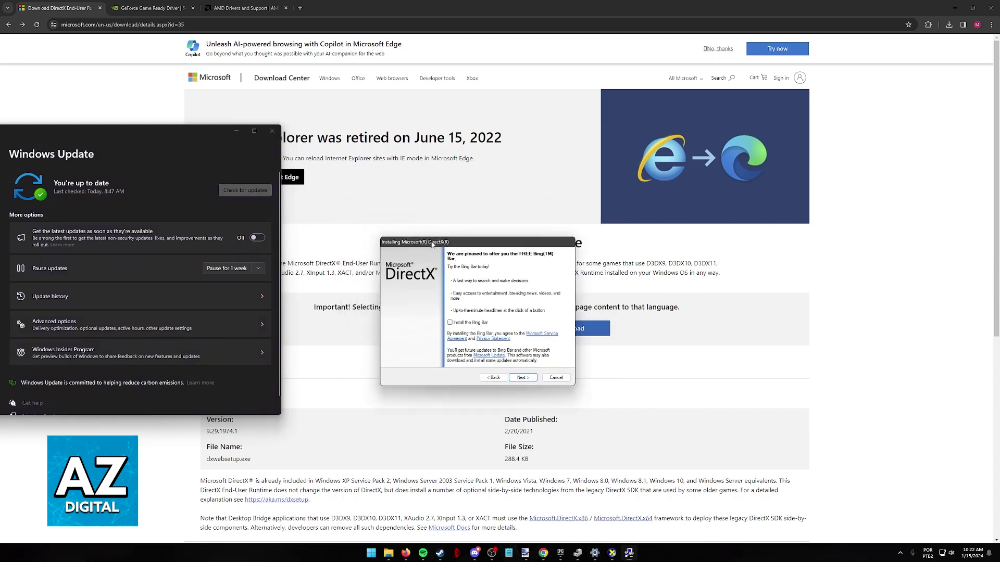
click(457, 195)
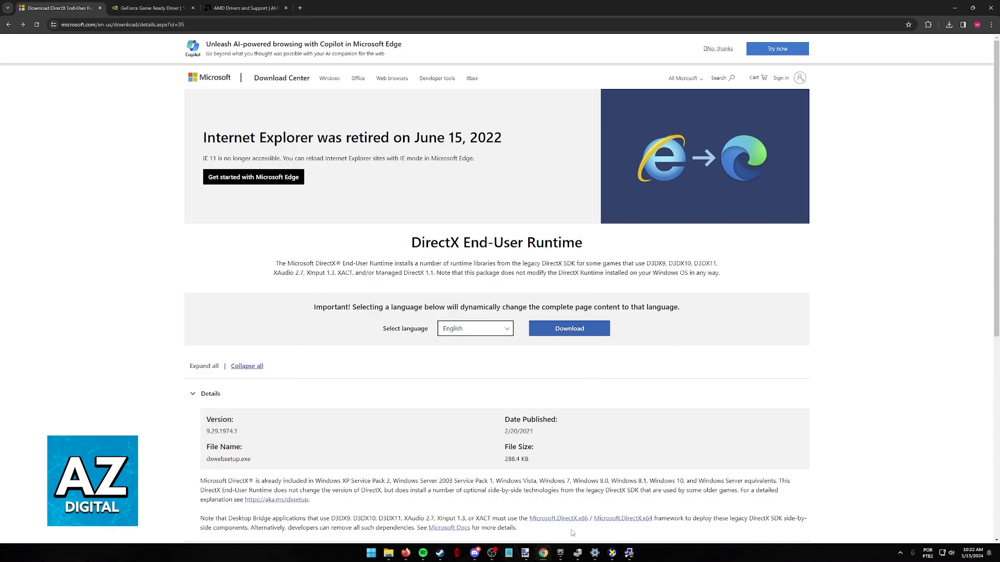
Step: Under Display adapters, open Update driver for the AMD Radeon RX 7900 XTX, then close the wizard
click(577, 553)
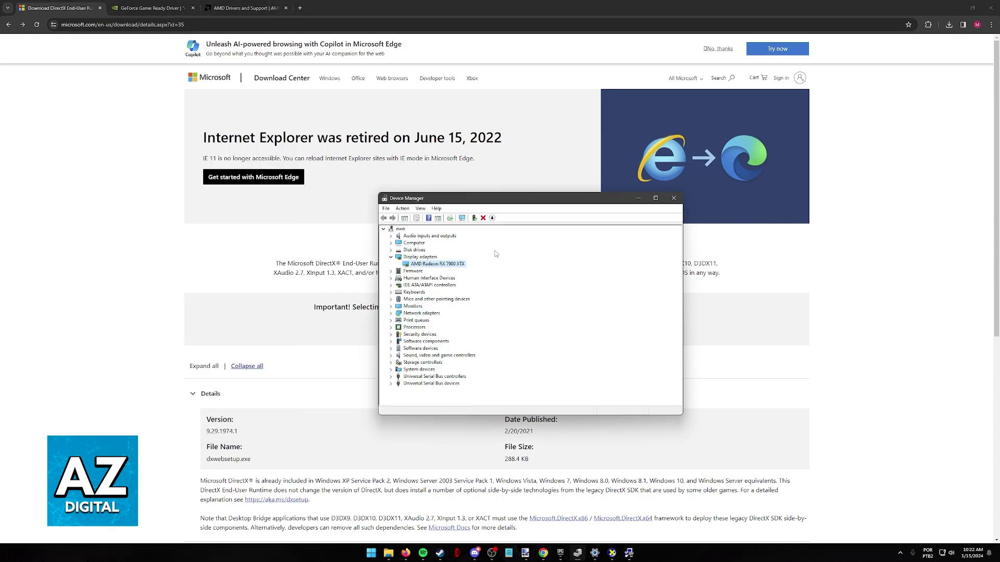
click(426, 258)
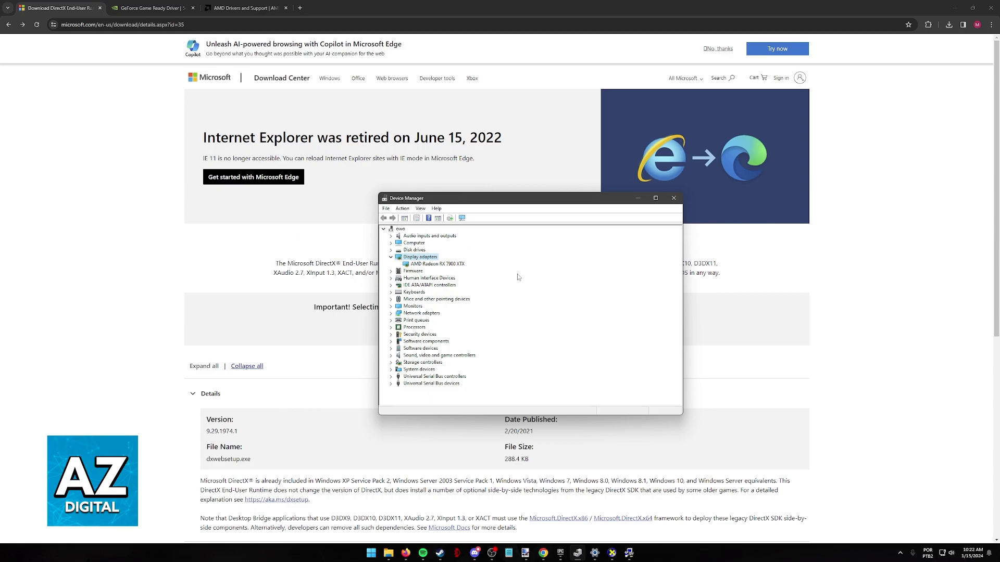
click(424, 264)
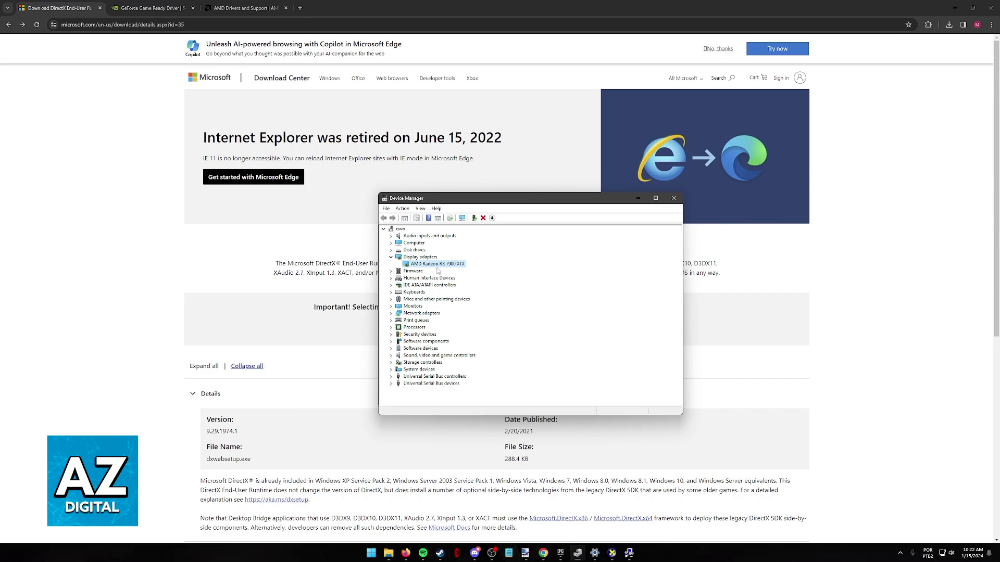
right_click(425, 265)
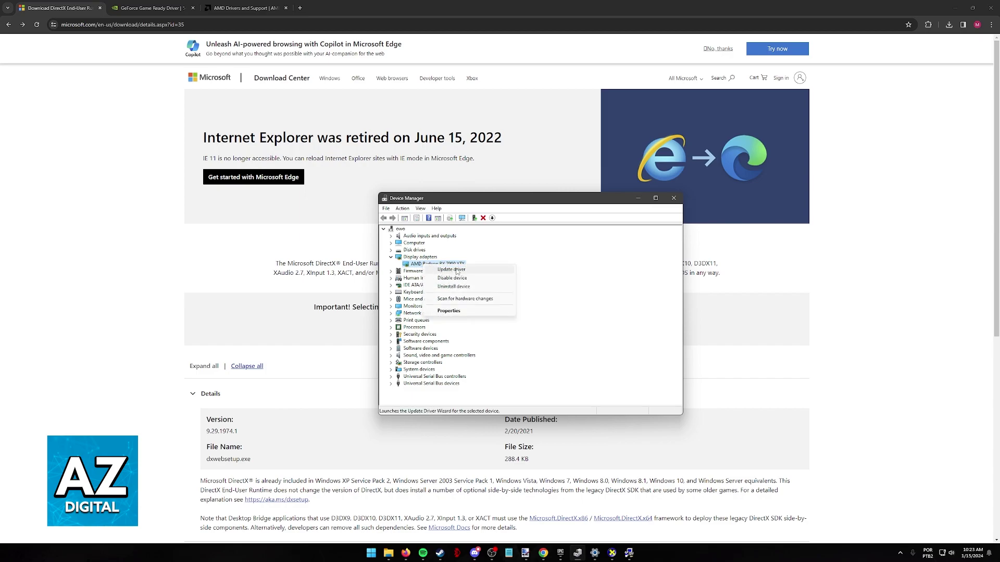
click(474, 270)
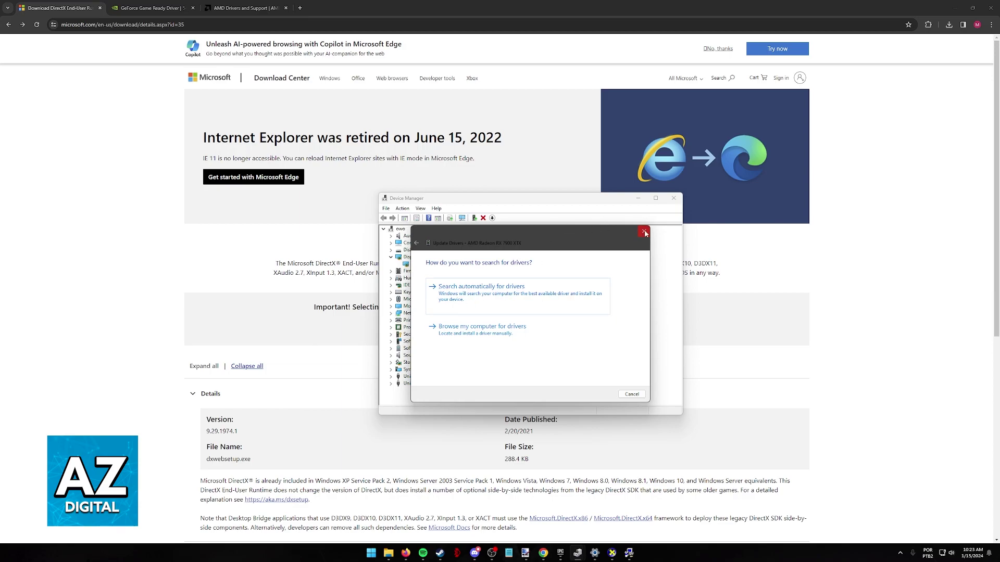
click(645, 233)
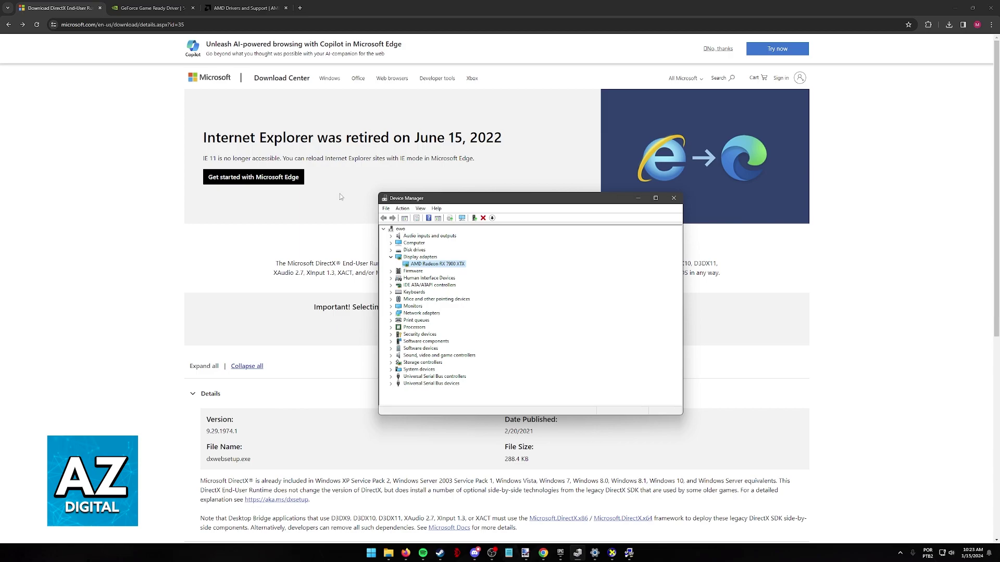
Step: Return to the NVIDIA driver form and recheck the graphics card in Device Manager
click(151, 8)
key(alt+Left)
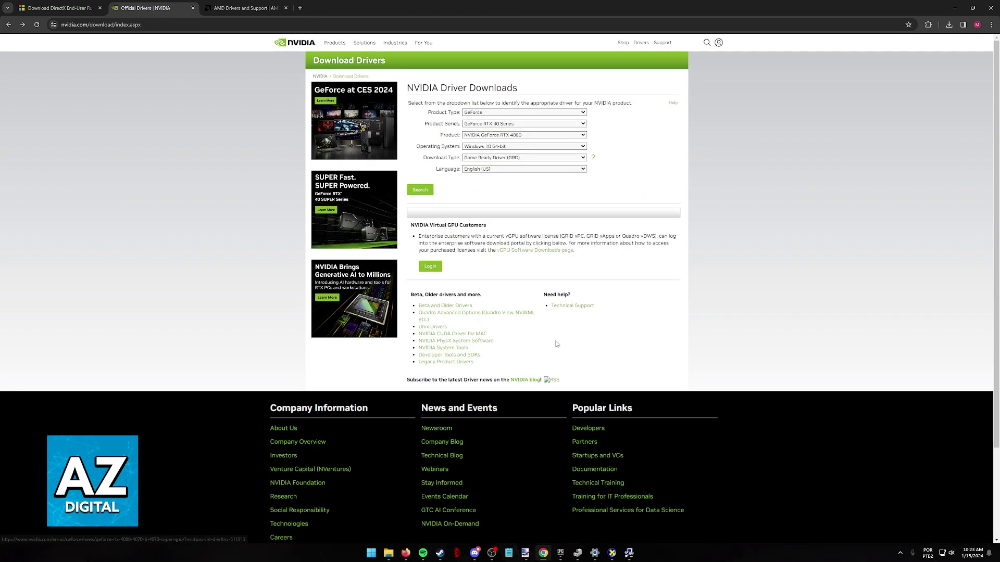
click(577, 553)
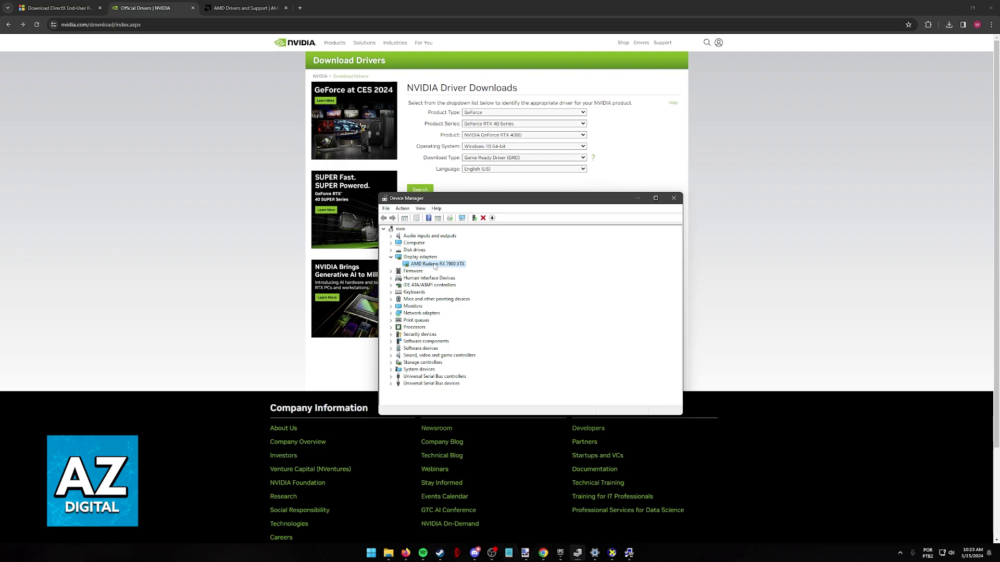
right_click(447, 264)
click(473, 264)
Step: Set Product Series to GeForce RTX 40 Series and choose the GeForce RTX 4080
click(471, 125)
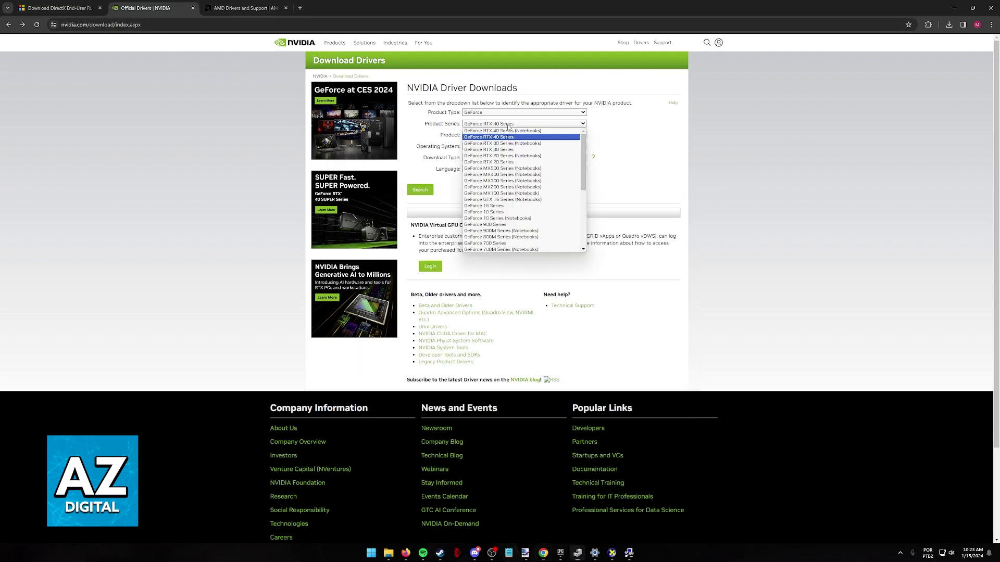
click(503, 138)
click(503, 135)
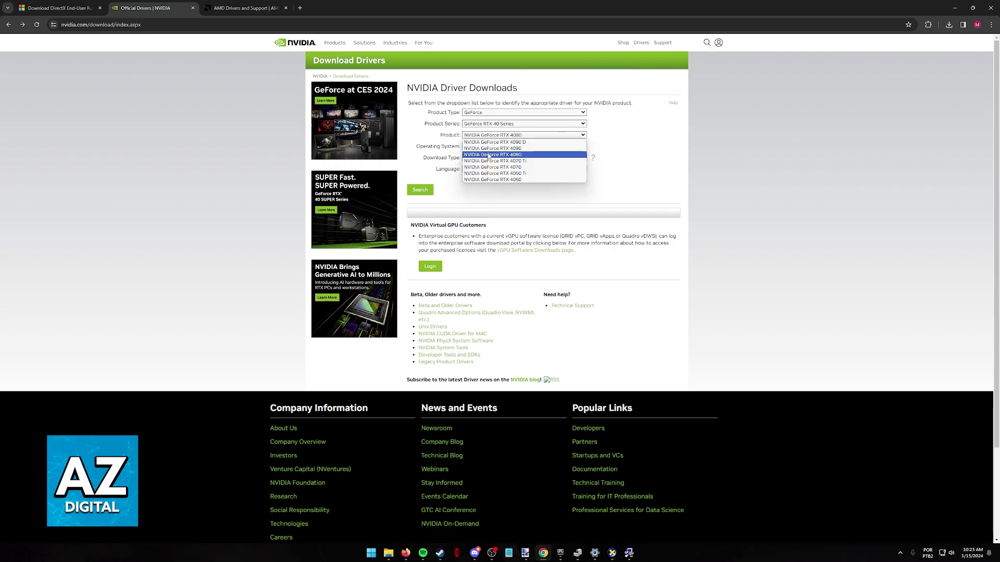
click(509, 168)
Step: Run the NVIDIA search, then pick Graphics > RX 7000 Series > RX 7900 Series > RX 7900 XTX on AMD
click(420, 191)
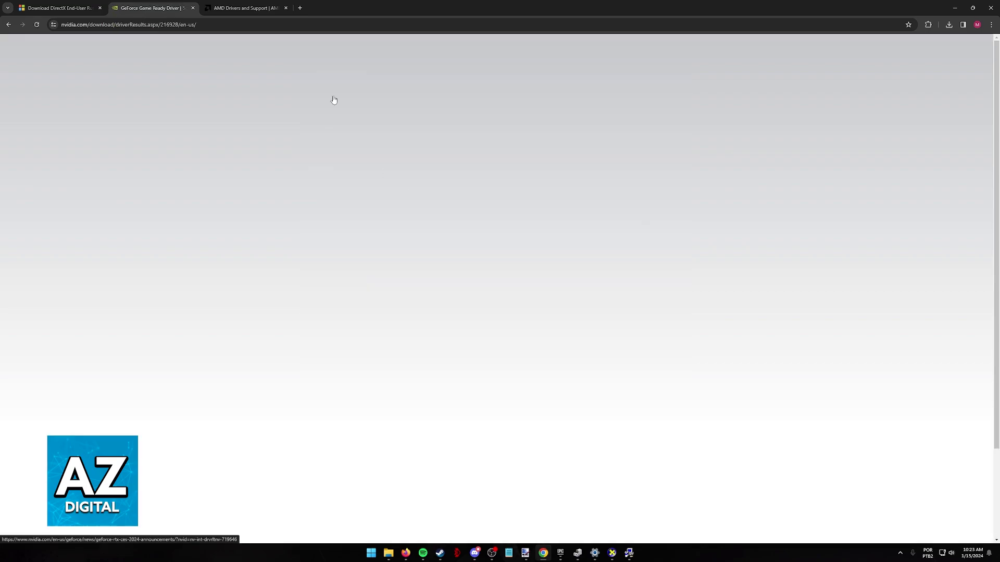
click(240, 7)
click(189, 320)
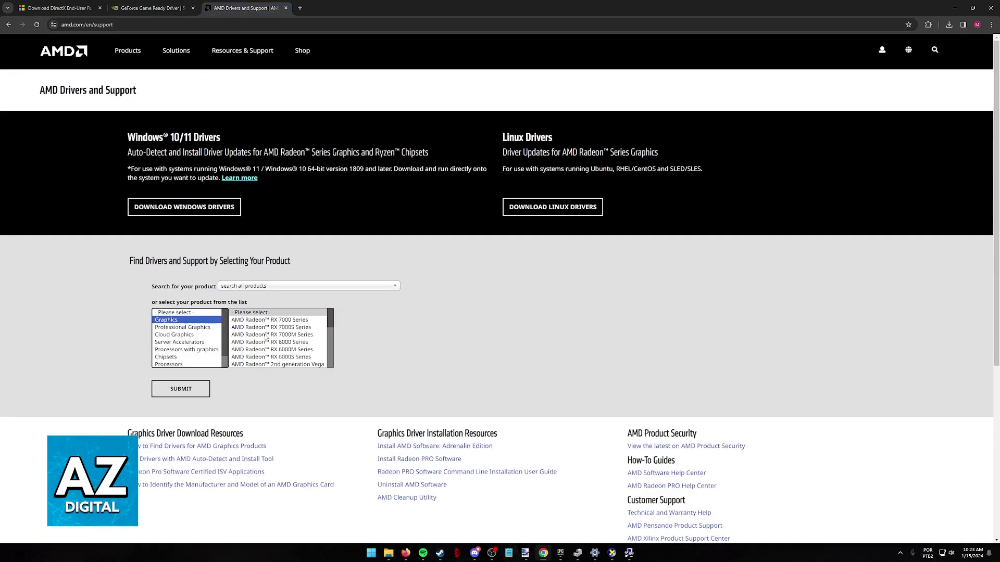
click(272, 321)
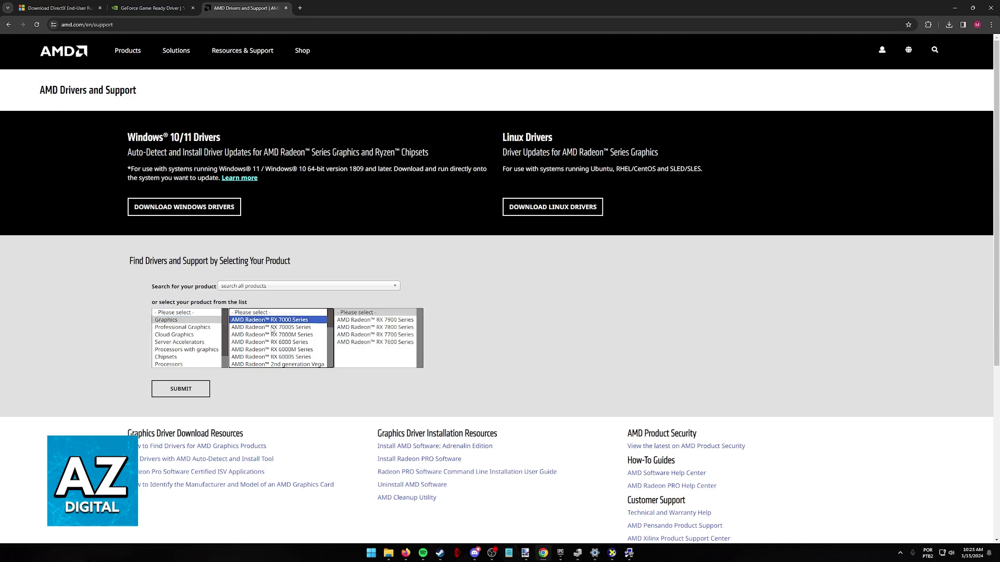
click(375, 320)
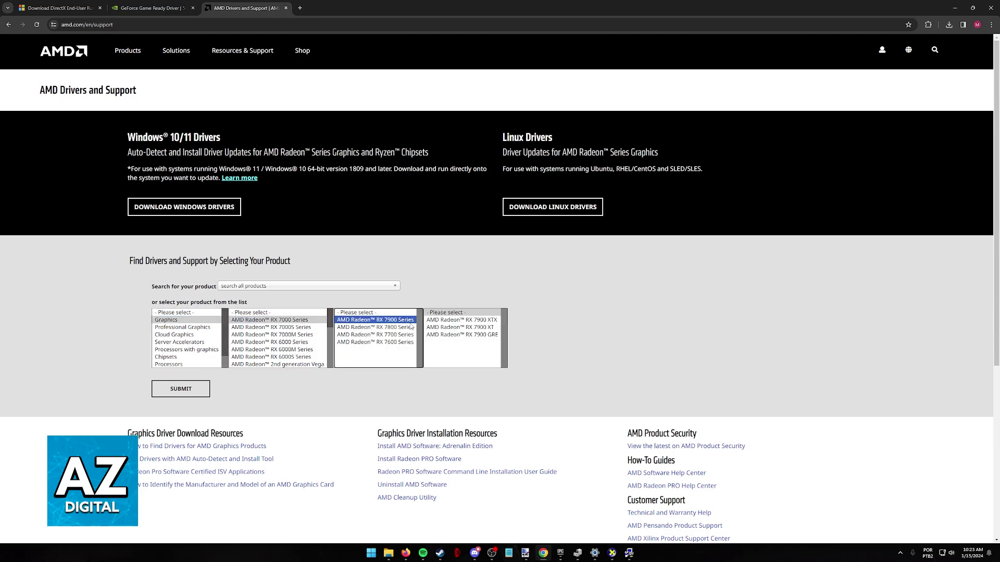
click(476, 321)
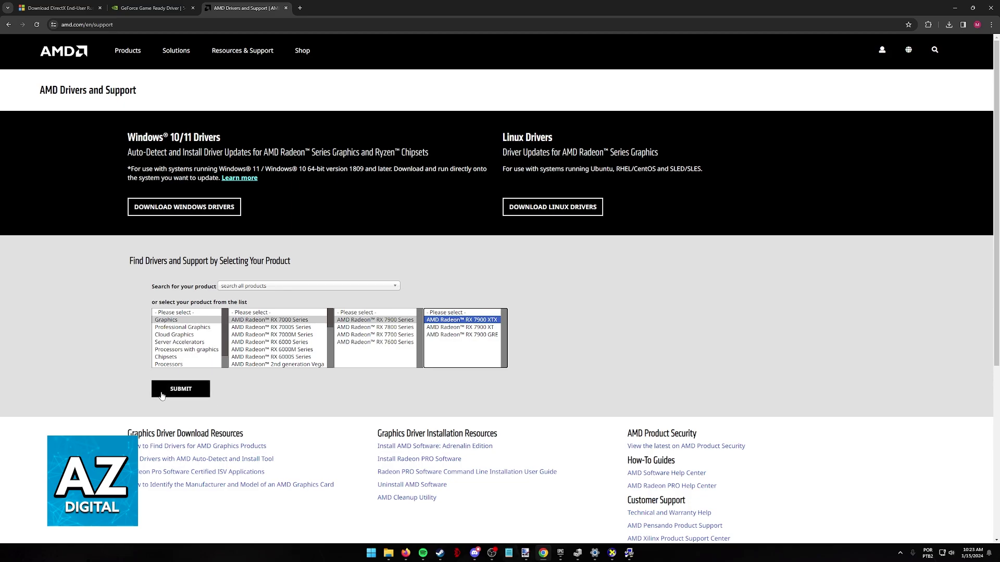